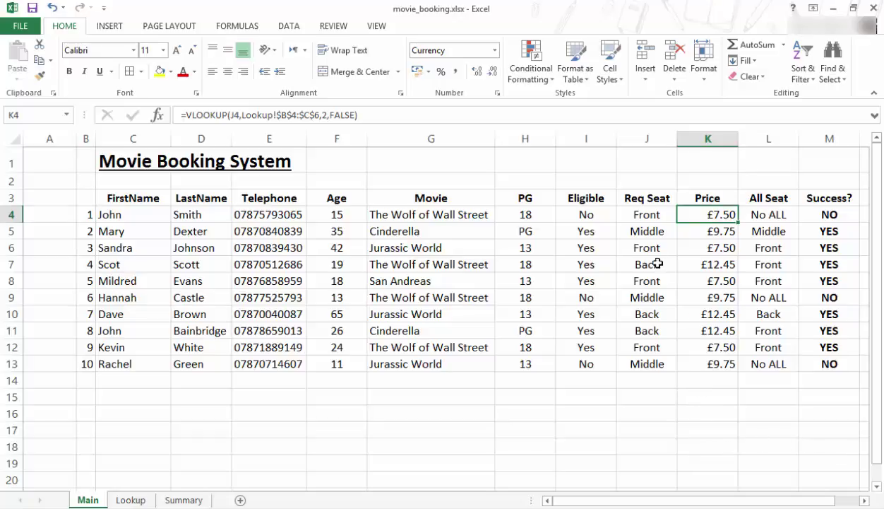
# Select the booking data and All Seat values, then inspect the formulas in I13 and M13.
pyautogui.moveTo(630, 216); pyautogui.dragTo(838, 358)
pyautogui.click(762, 394)
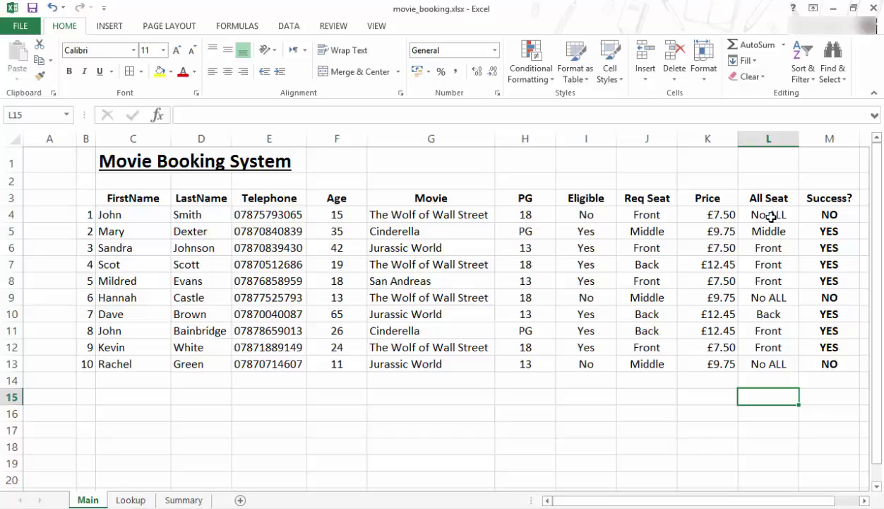
pyautogui.moveTo(776, 218); pyautogui.dragTo(789, 361)
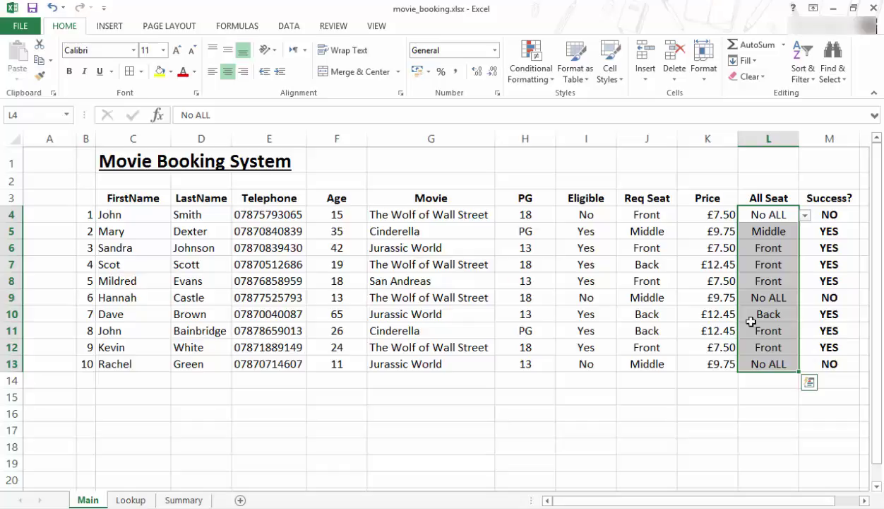
pyautogui.click(590, 362)
pyautogui.click(822, 359)
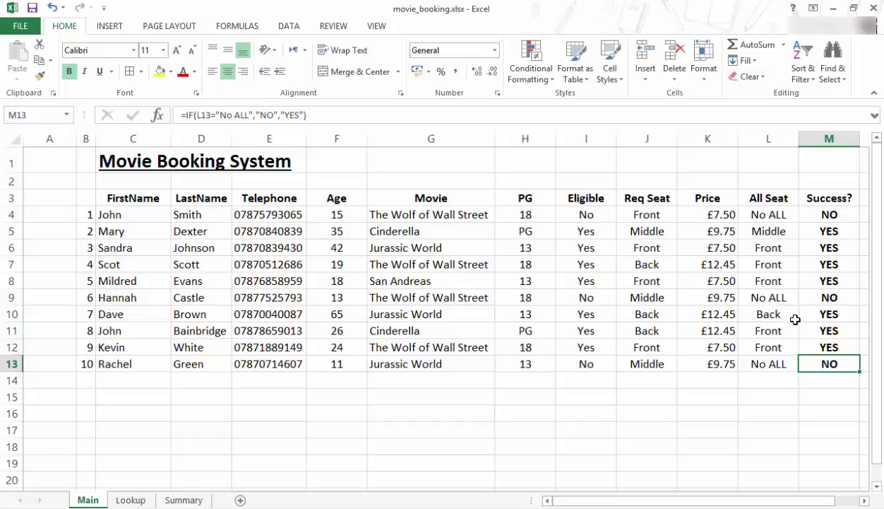
# Set L7's All Seat to Sold Out and check the Success? IF formulas in M7 and M4.
pyautogui.click(775, 265)
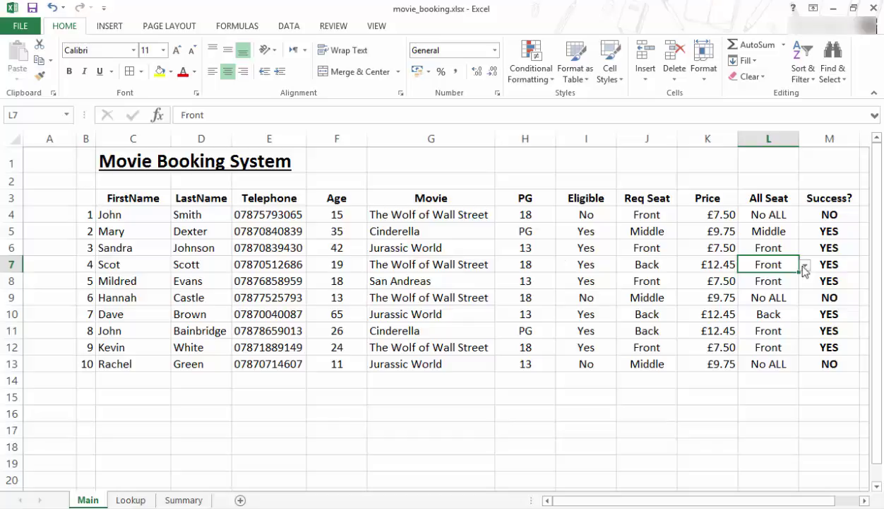
pyautogui.click(805, 264)
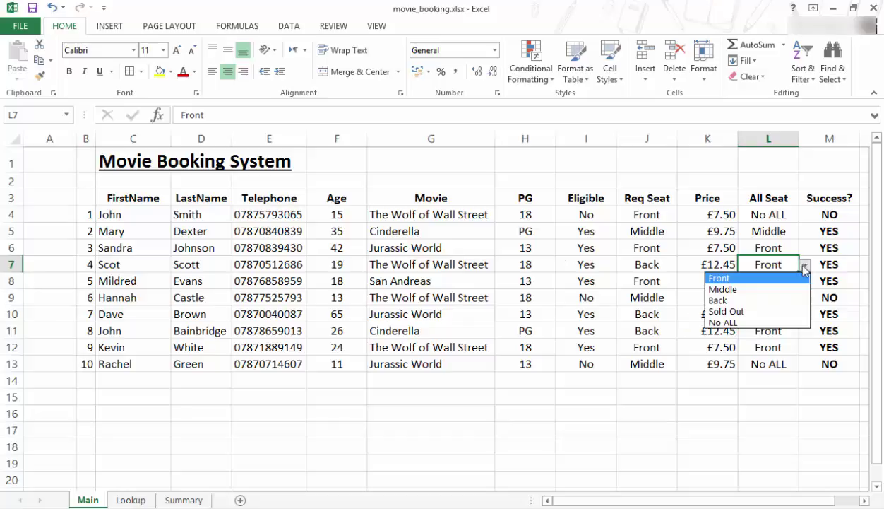
pyautogui.click(721, 311)
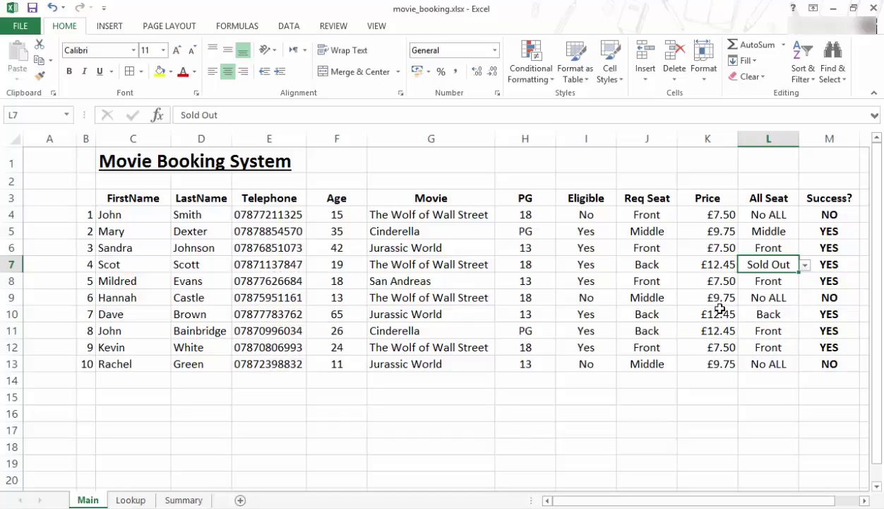
pyautogui.click(823, 263)
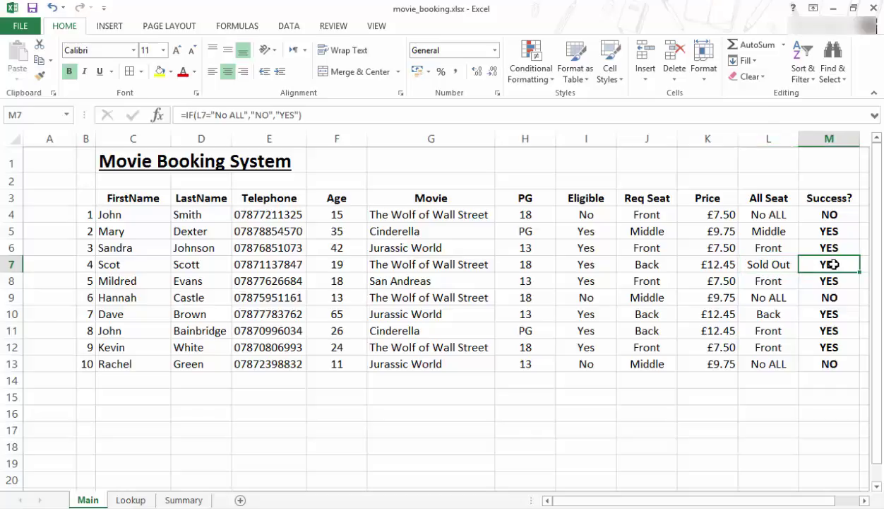
pyautogui.click(829, 217)
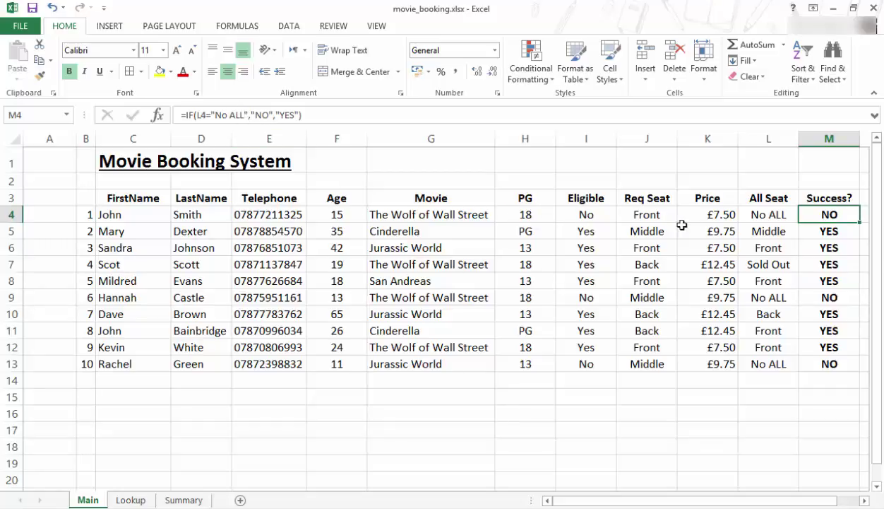
pyautogui.click(780, 264)
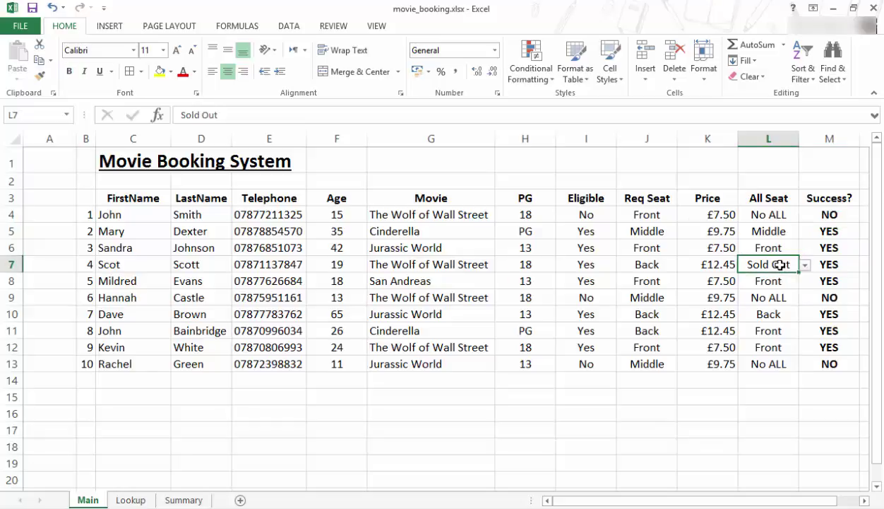
pyautogui.click(801, 214)
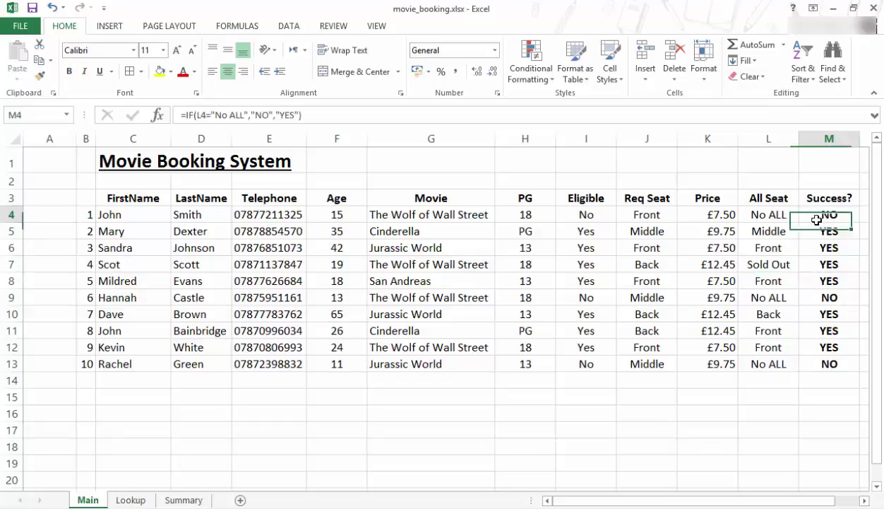
# Rewrite M4 as =IF(OR(L4="No ALL",L4="Sold Out"),"NO","YES").
pyautogui.click(198, 115)
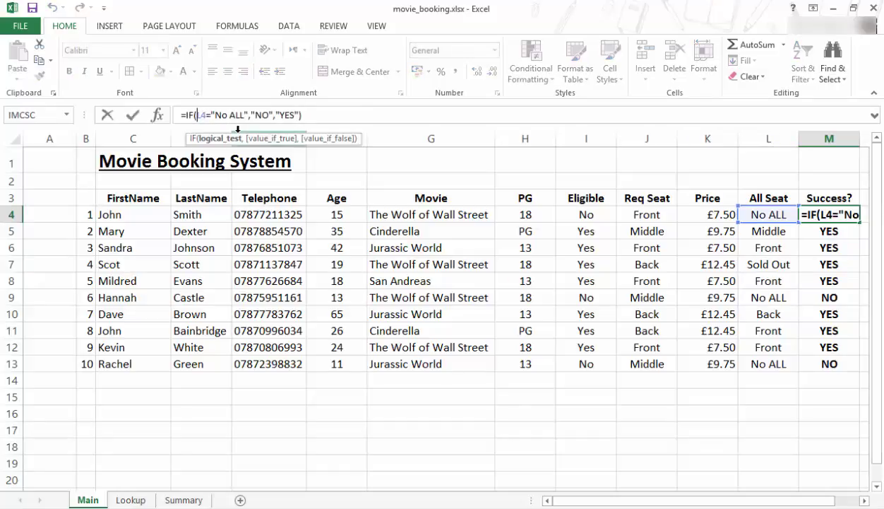
pyautogui.write('OR')
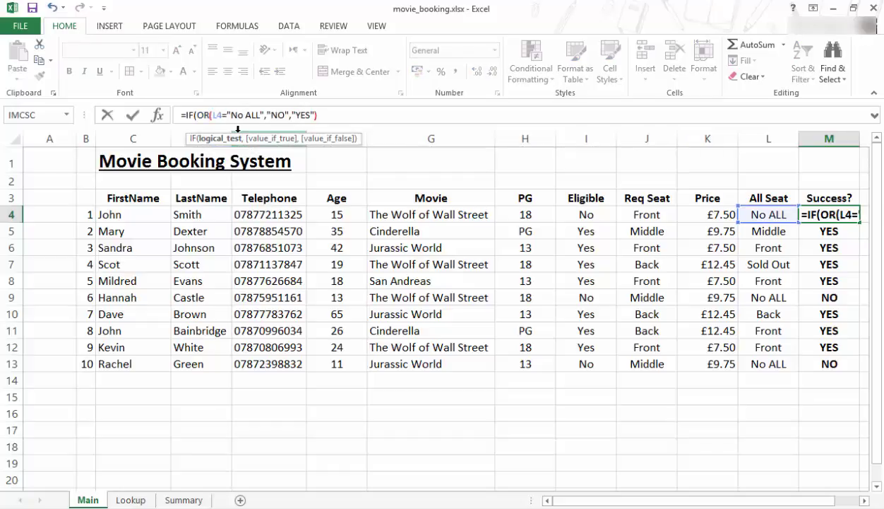
pyautogui.write('(')
pyautogui.click(758, 214)
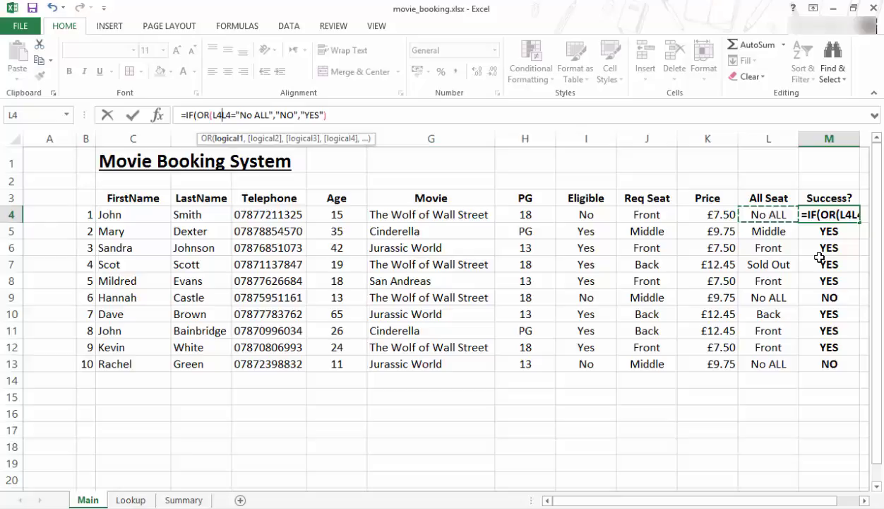
pyautogui.press('BackSpace')
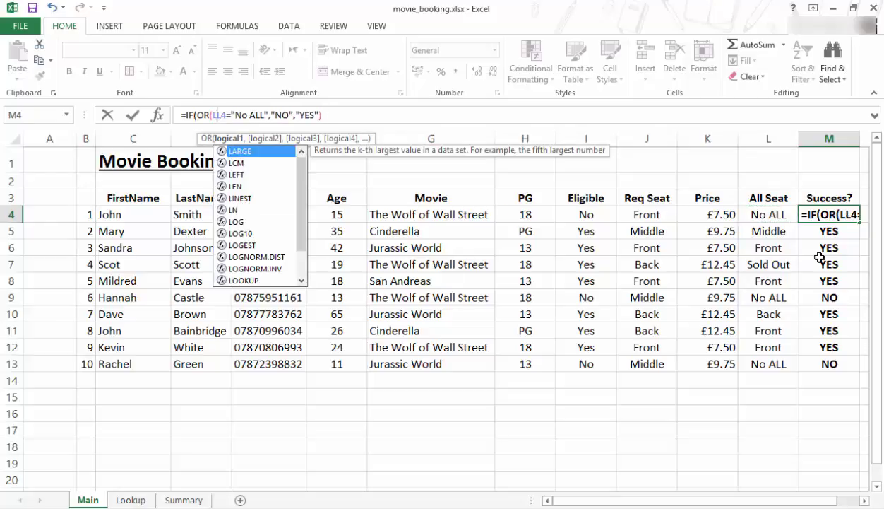
pyautogui.press('BackSpace')
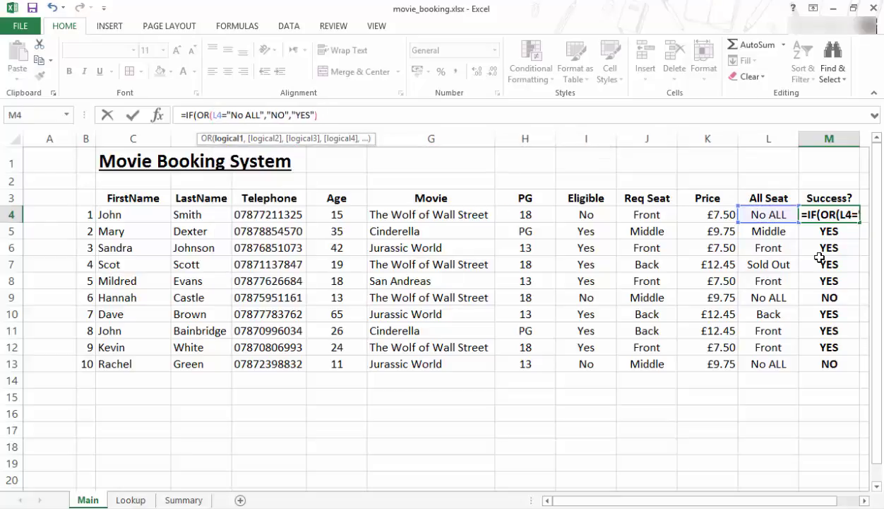
pyautogui.press('Right')
pyautogui.press('Right')
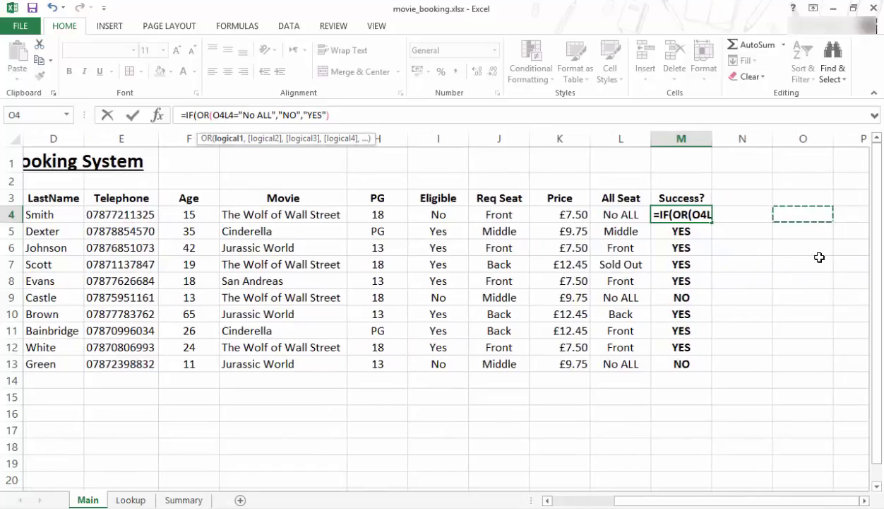
pyautogui.press('Left')
pyautogui.press('Left')
pyautogui.press('Left')
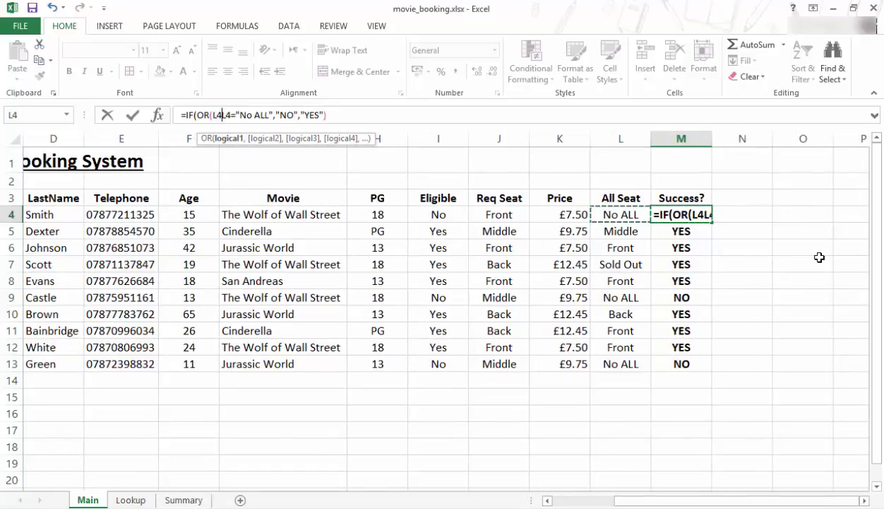
pyautogui.press('BackSpace')
pyautogui.press('BackSpace')
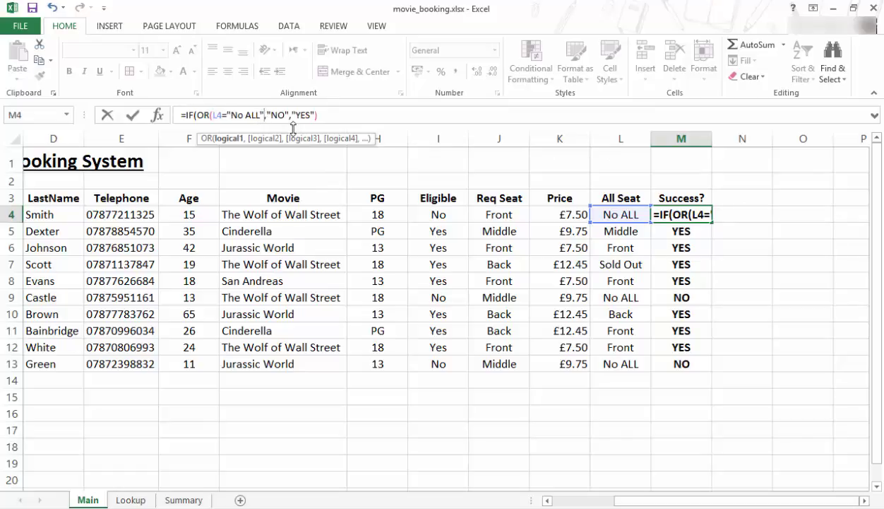
pyautogui.write(',')
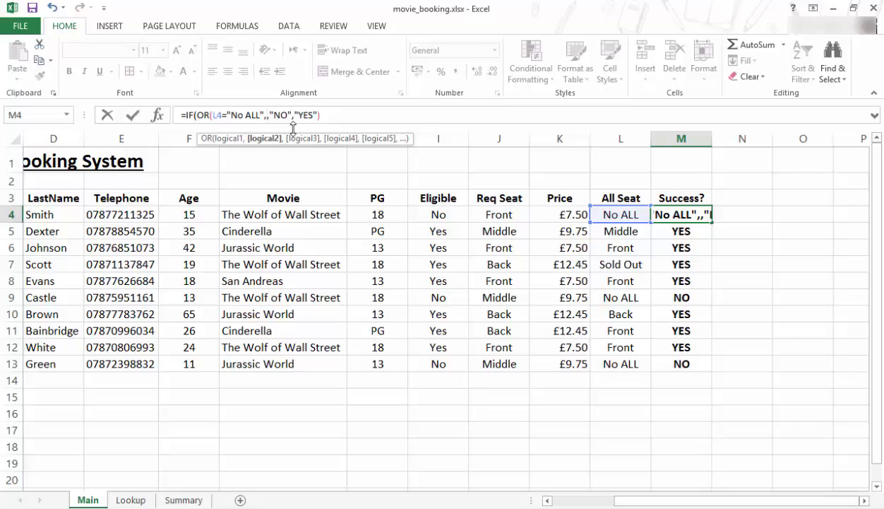
pyautogui.write('L4="S')
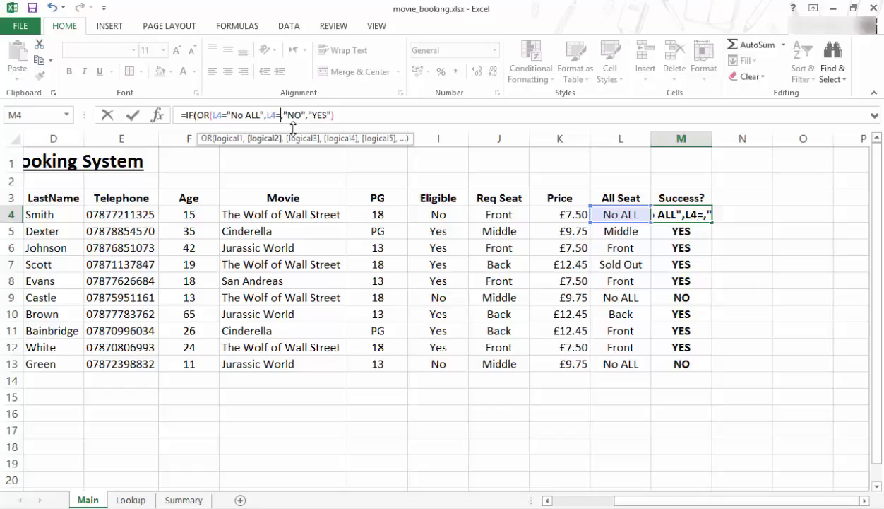
pyautogui.write('old ')
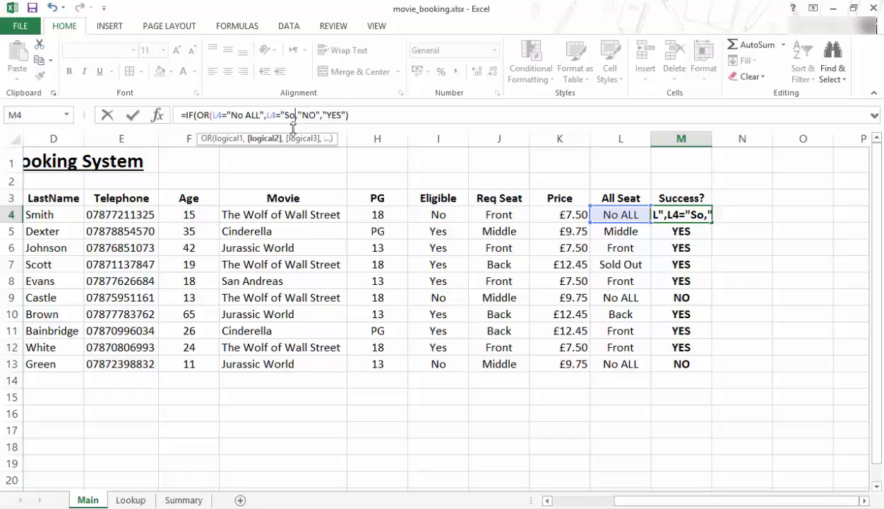
pyautogui.write('Out"')
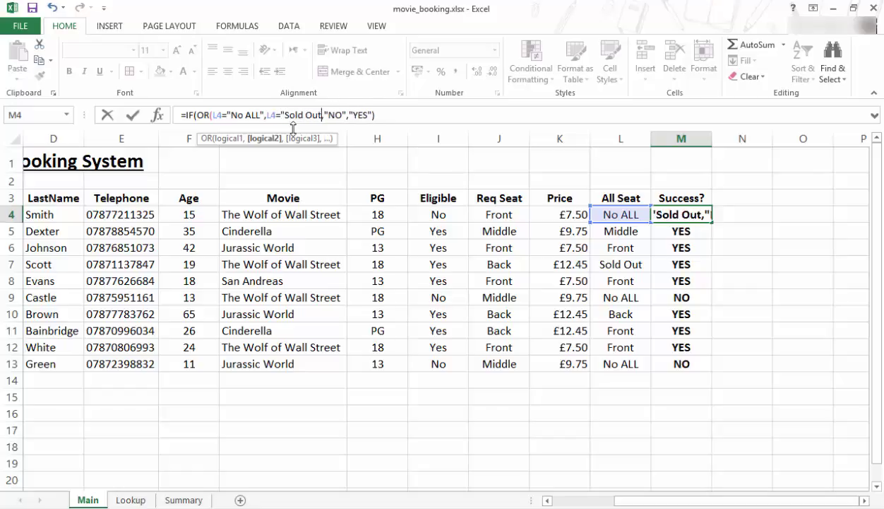
pyautogui.write(')')
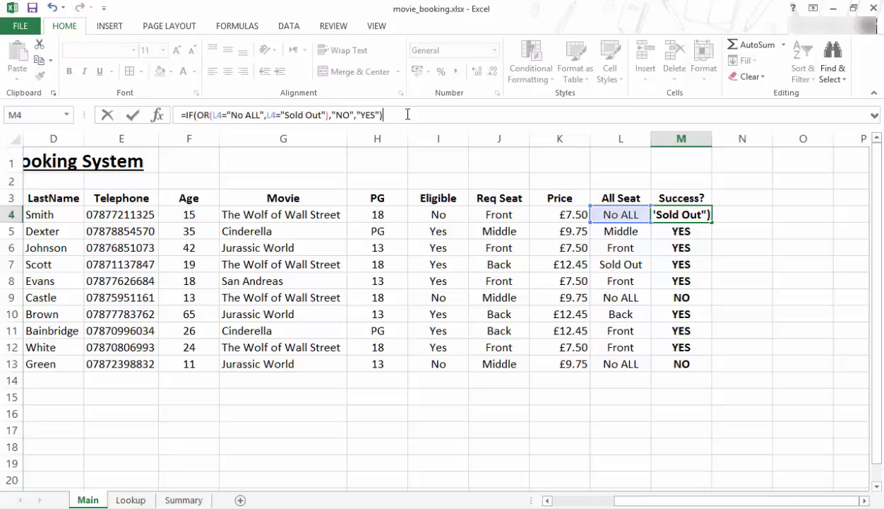
pyautogui.press('Return')
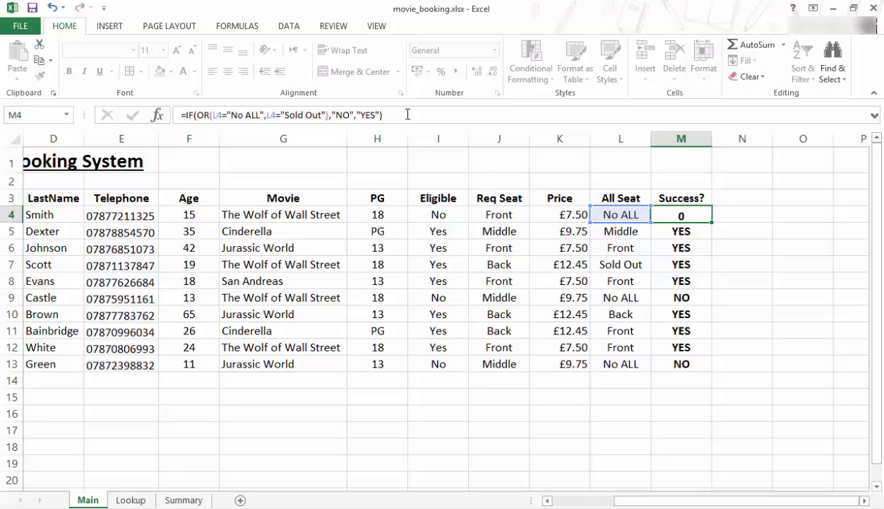
# Copy M4's OR formula down to M13 and verify the copied formula in M7.
pyautogui.click(671, 212)
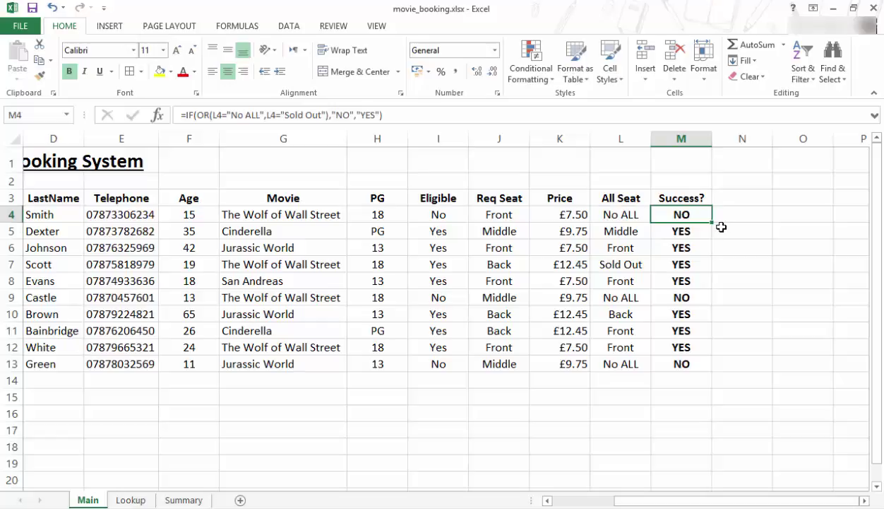
pyautogui.moveTo(712, 232); pyautogui.dragTo(715, 364)
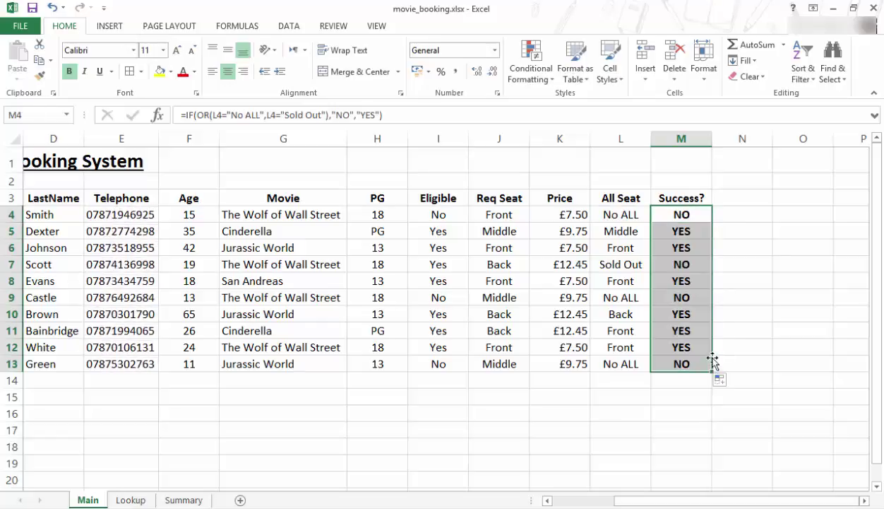
pyautogui.click(702, 264)
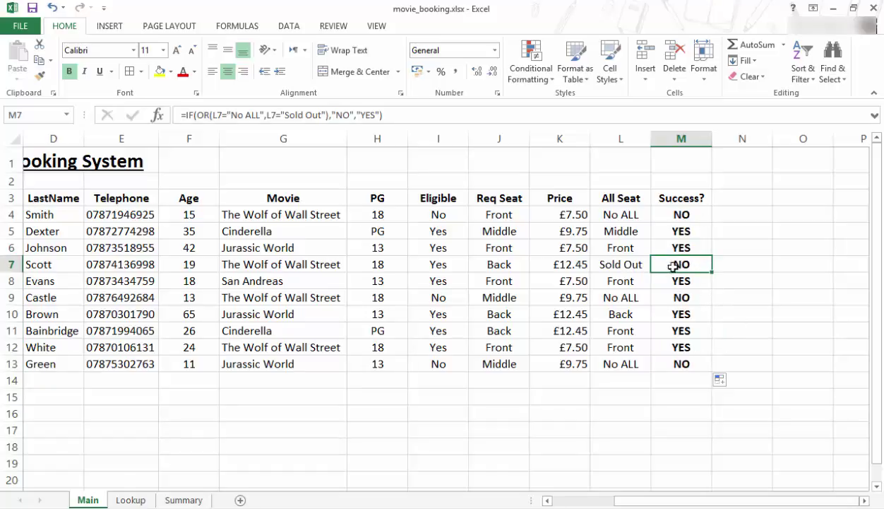
pyautogui.doubleClick(202, 115)
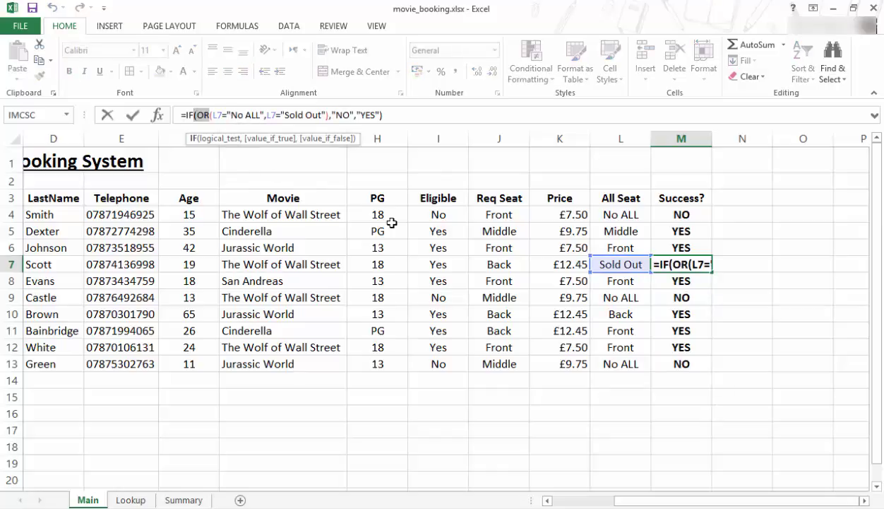
pyautogui.press('Escape')
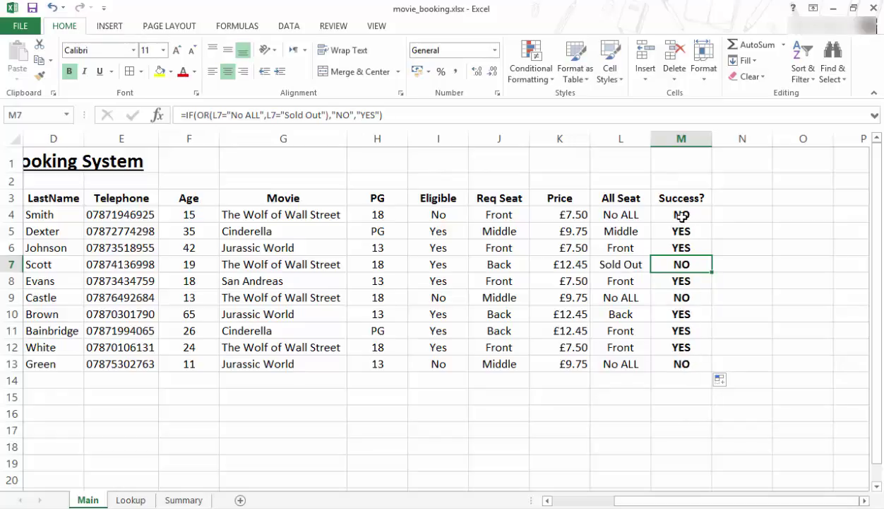
# Start a new conditional formatting rule for M4:M13 matching cell values equal to Yes.
pyautogui.moveTo(679, 214)
pyautogui.mouseDown()
pyautogui.moveTo(682, 359)
pyautogui.moveTo(669, 356)
pyautogui.mouseUp()
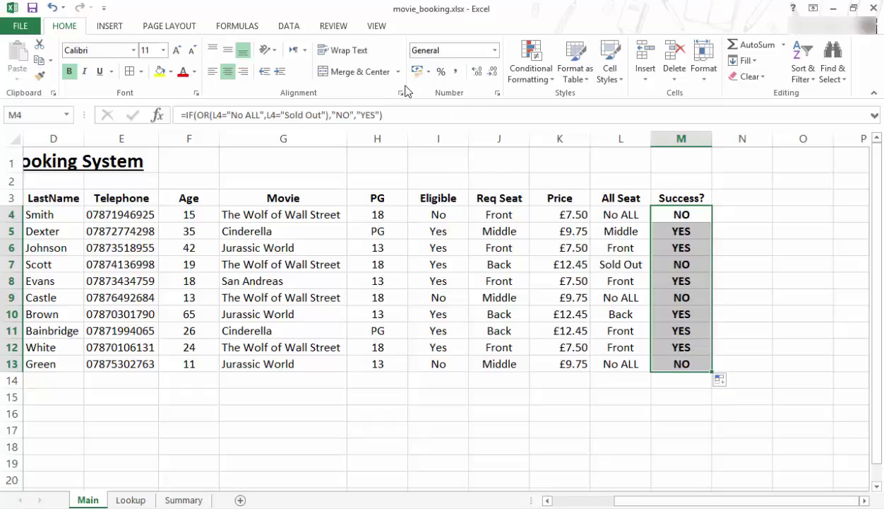
pyautogui.click(530, 76)
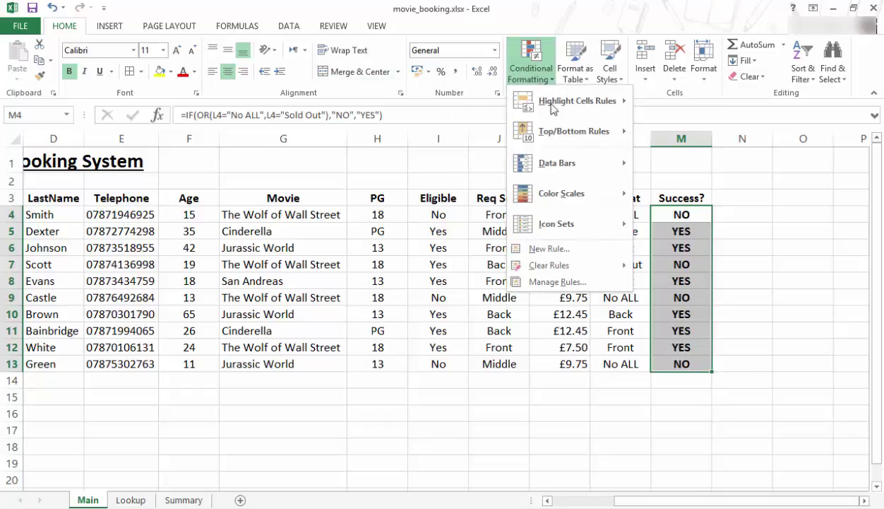
pyautogui.click(566, 253)
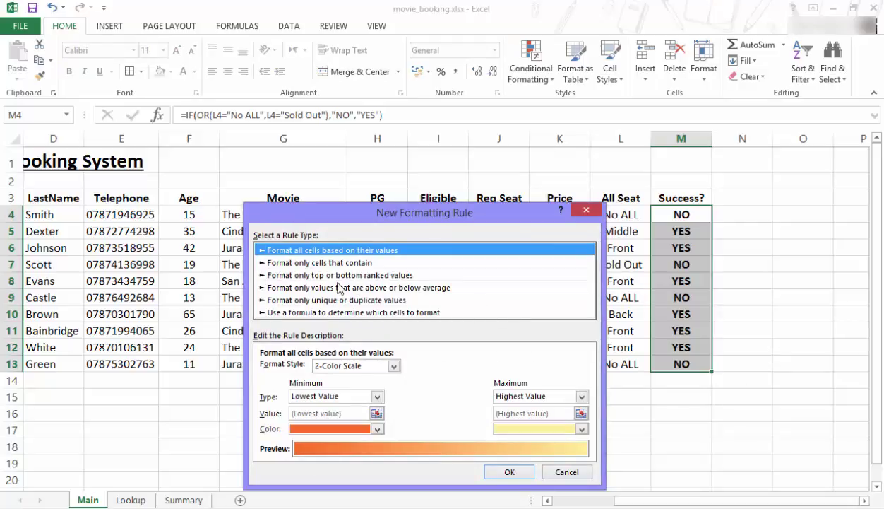
pyautogui.click(287, 263)
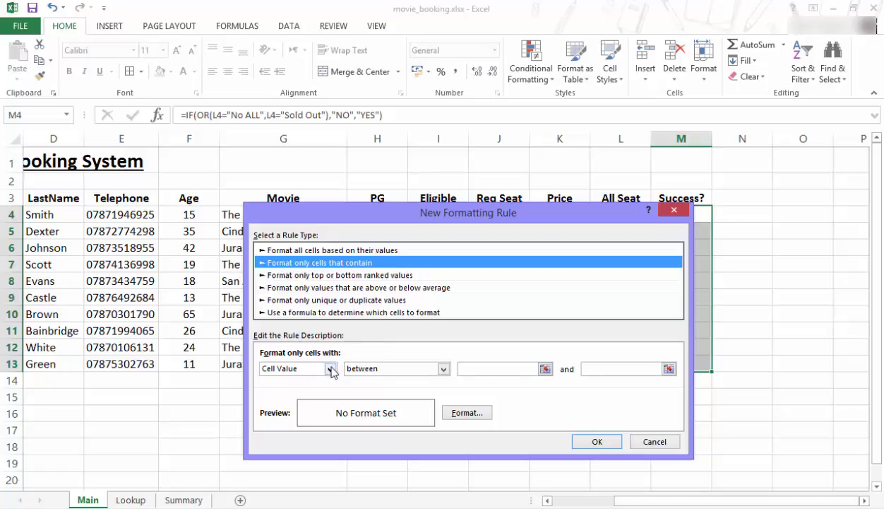
pyautogui.click(435, 367)
pyautogui.click(367, 399)
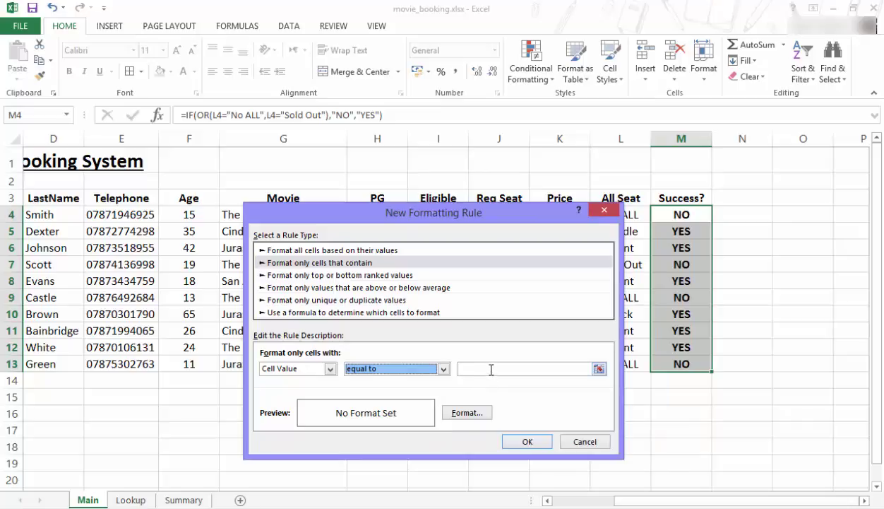
pyautogui.click(491, 370)
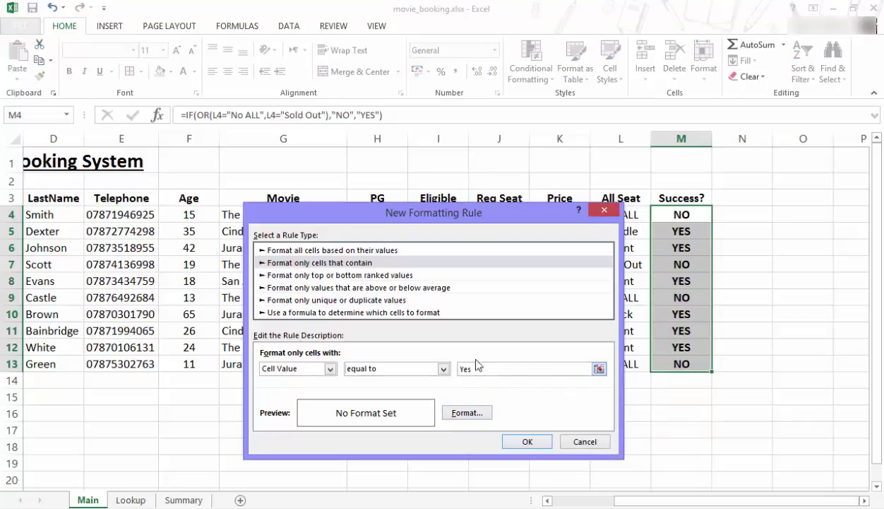
# Format the Yes rule with a green fill and white bold text, and apply it.
pyautogui.click(478, 413)
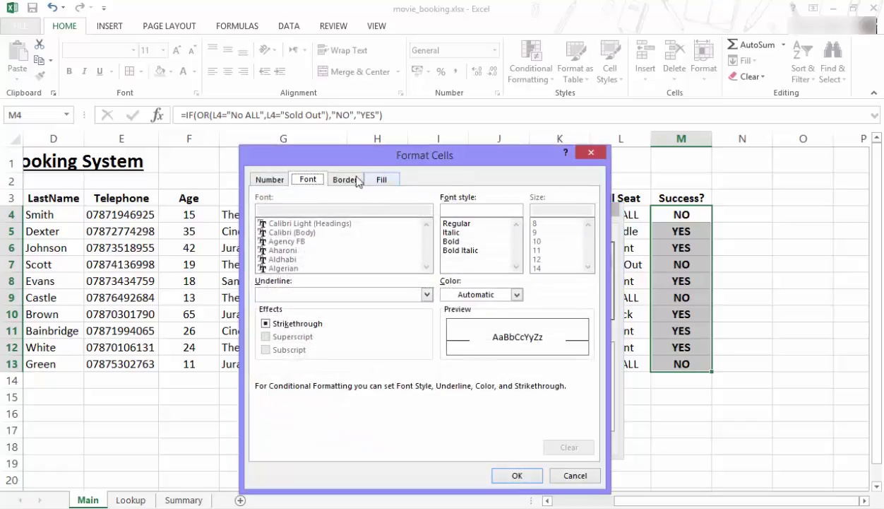
pyautogui.click(382, 181)
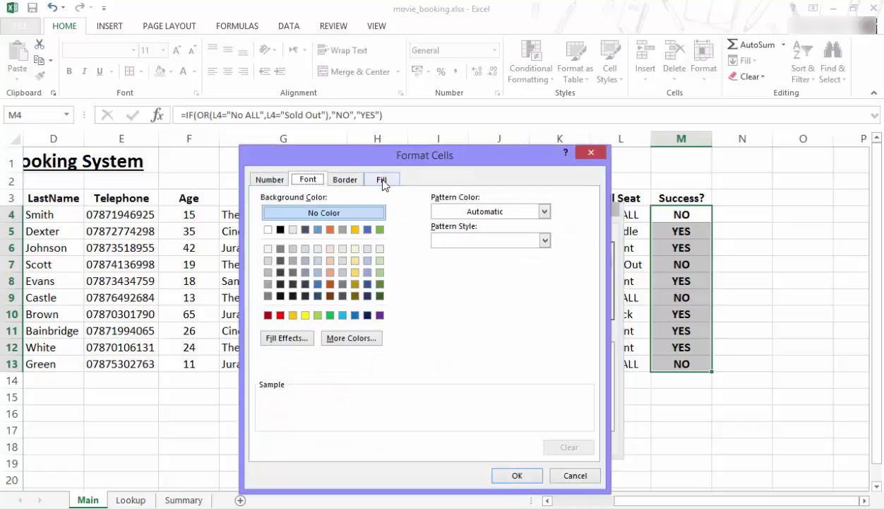
pyautogui.click(329, 316)
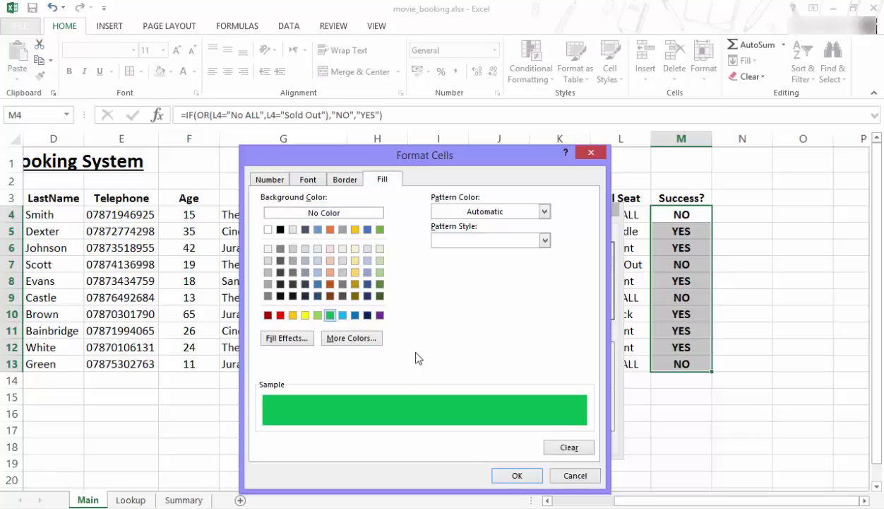
pyautogui.click(309, 180)
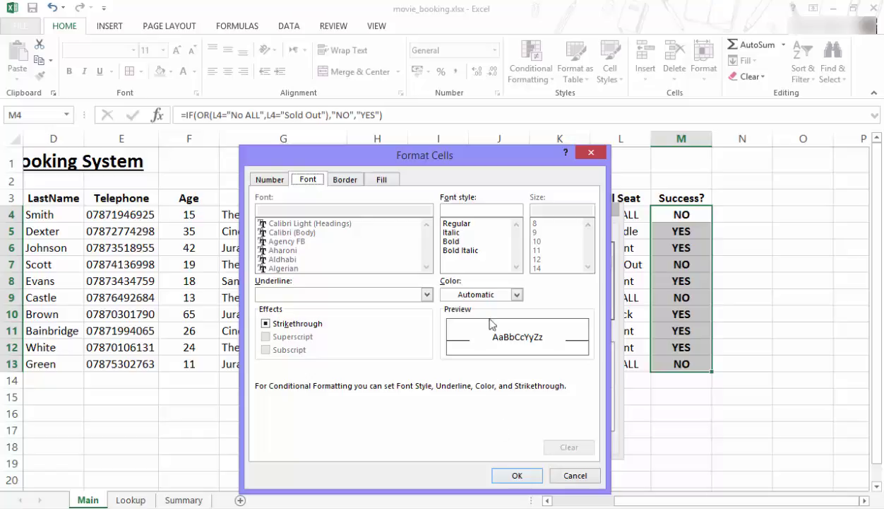
pyautogui.click(517, 295)
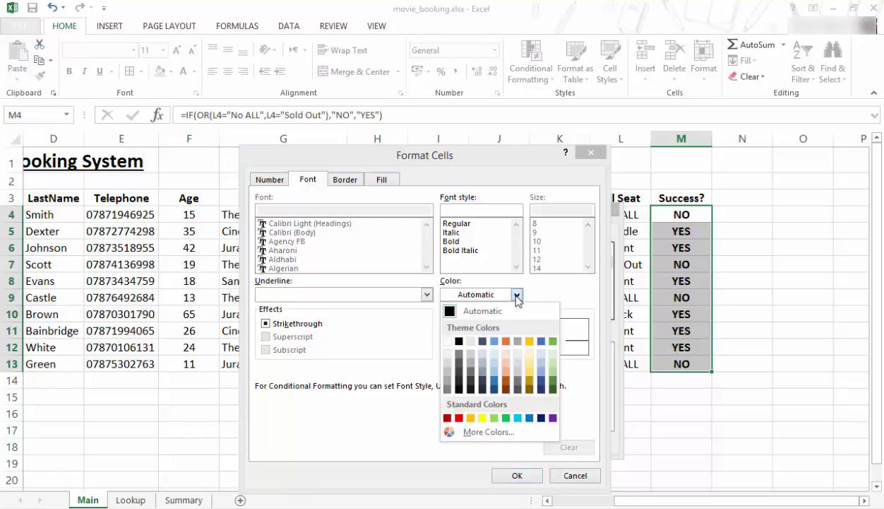
pyautogui.click(448, 340)
pyautogui.click(506, 474)
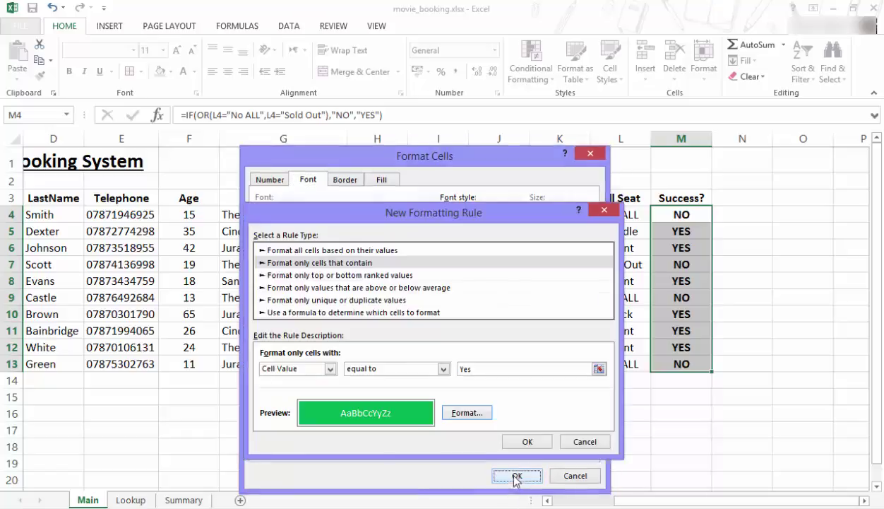
pyautogui.click(455, 415)
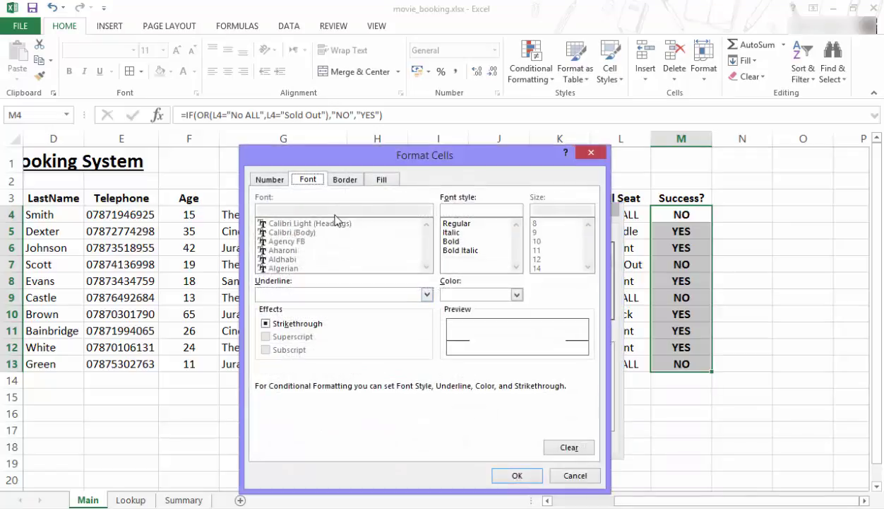
pyautogui.click(459, 241)
pyautogui.click(520, 475)
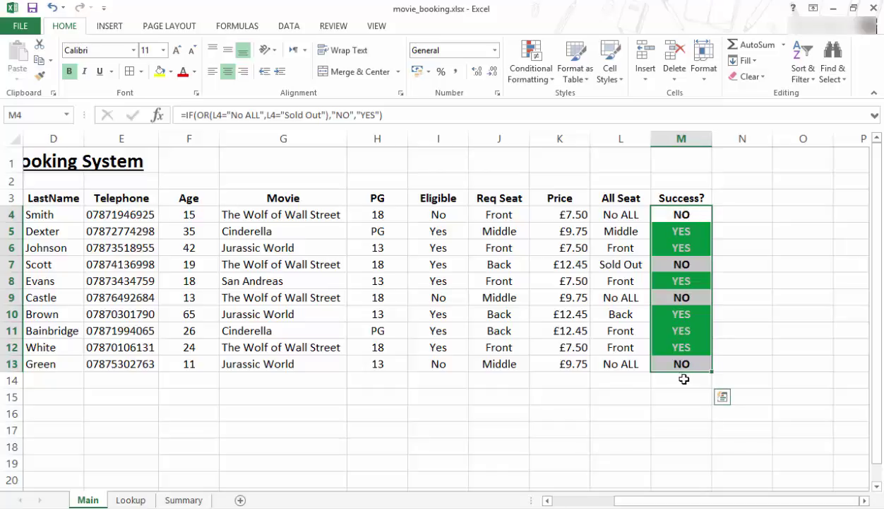
# From Manage Rules, begin a second rule matching Success? cells whose value is equal to.
pyautogui.click(531, 71)
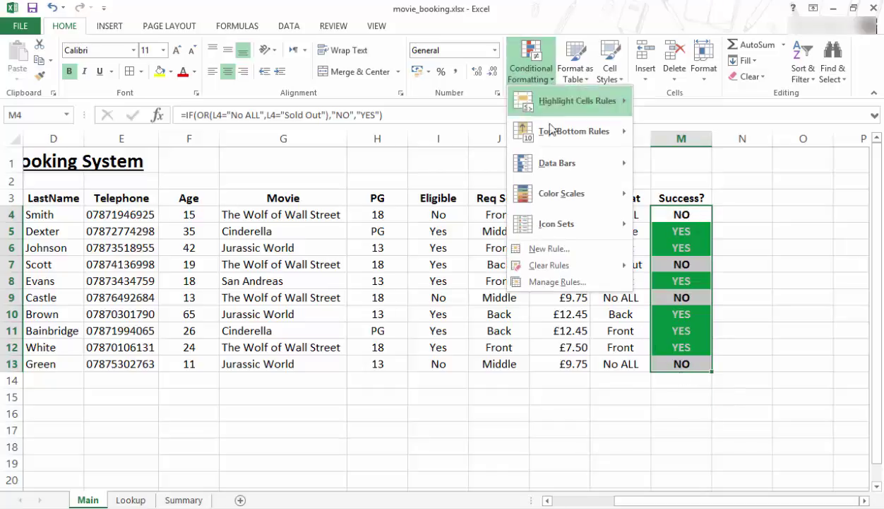
pyautogui.click(557, 283)
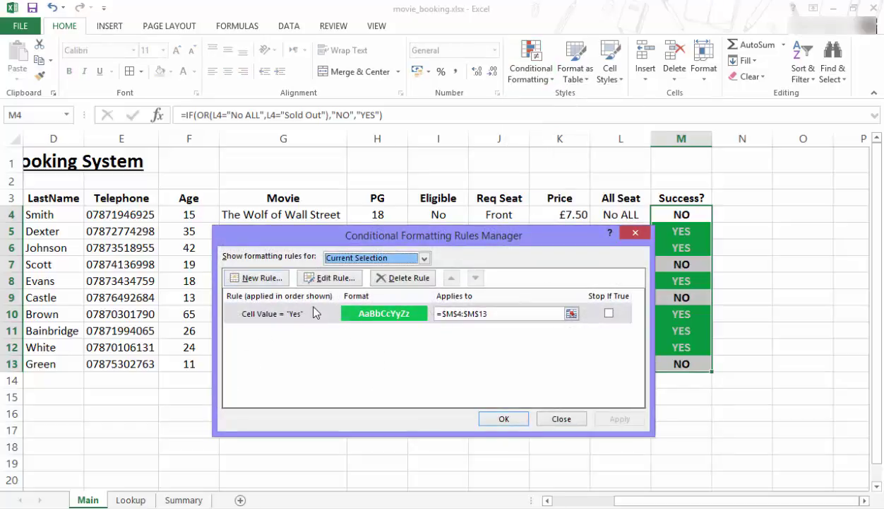
pyautogui.click(257, 277)
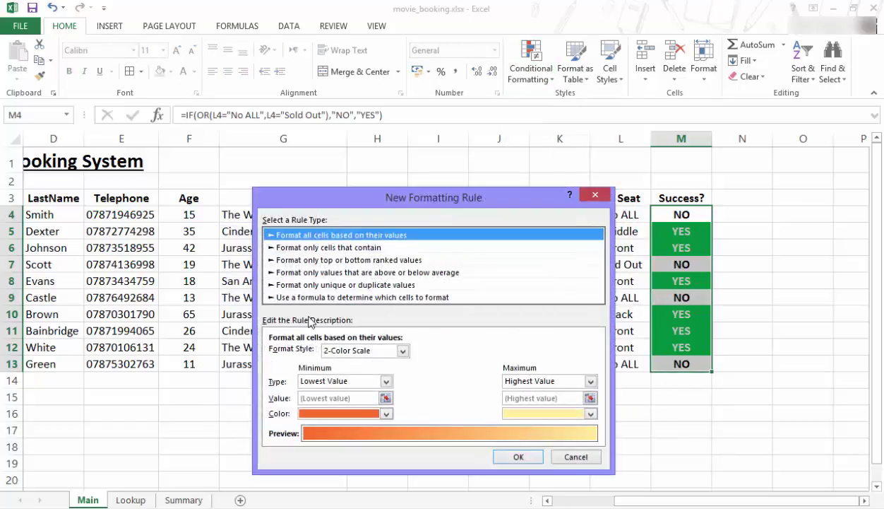
pyautogui.click(345, 247)
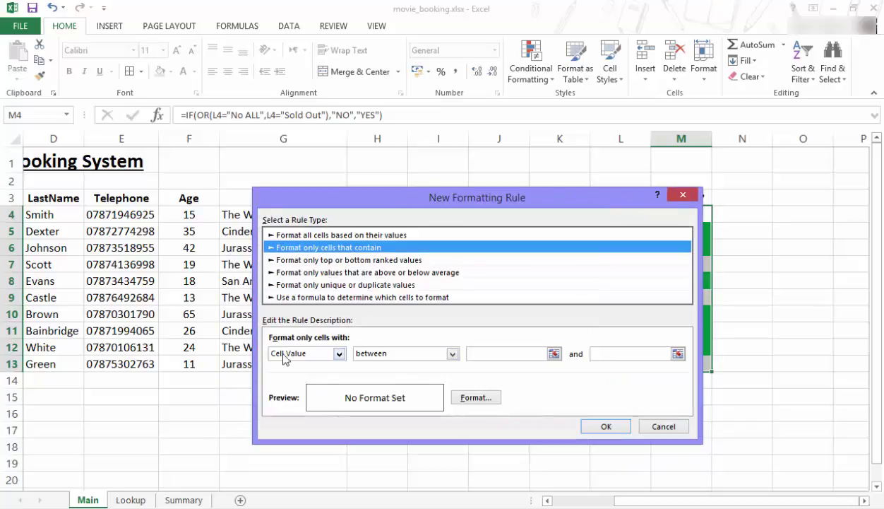
pyautogui.click(456, 357)
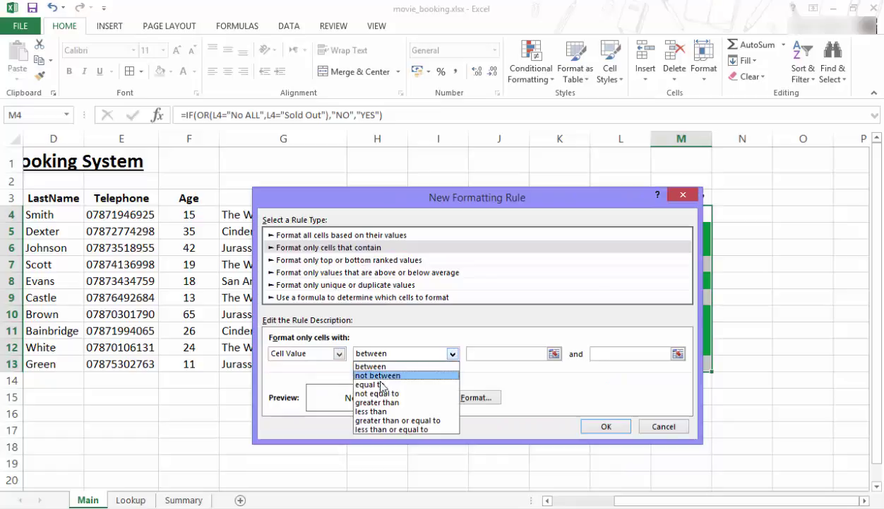
pyautogui.click(433, 383)
pyautogui.click(488, 355)
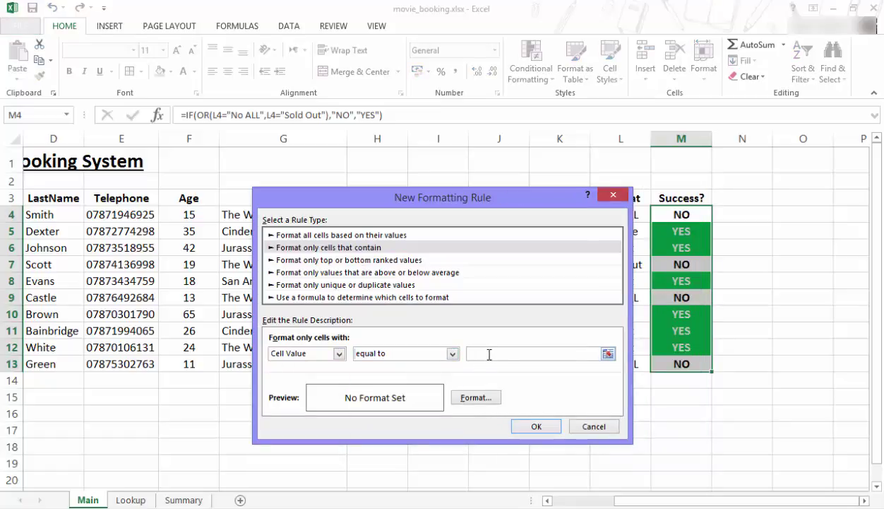
# Format the No rule with a red fill, automatic font colour and bold text.
pyautogui.click(467, 401)
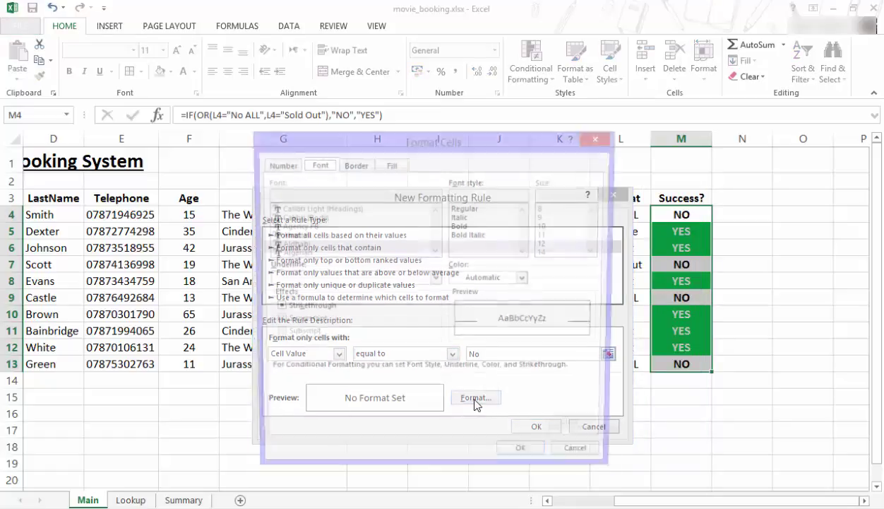
pyautogui.click(391, 164)
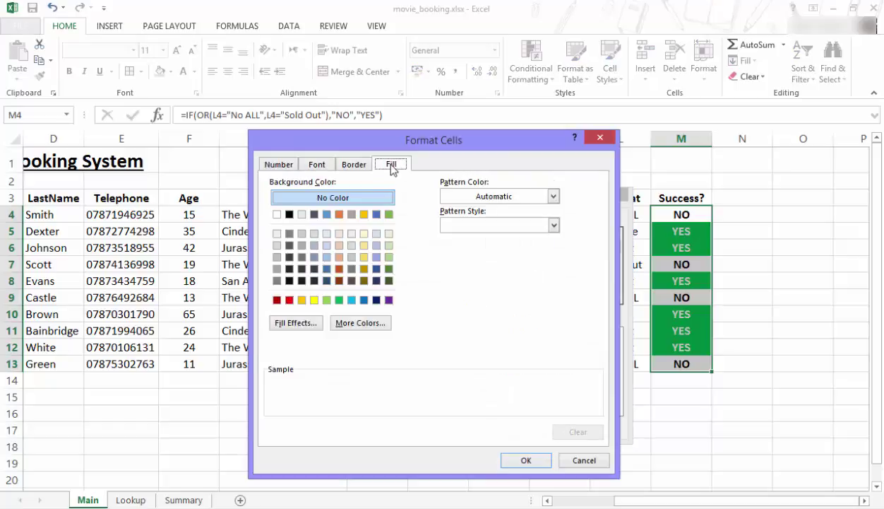
pyautogui.click(289, 299)
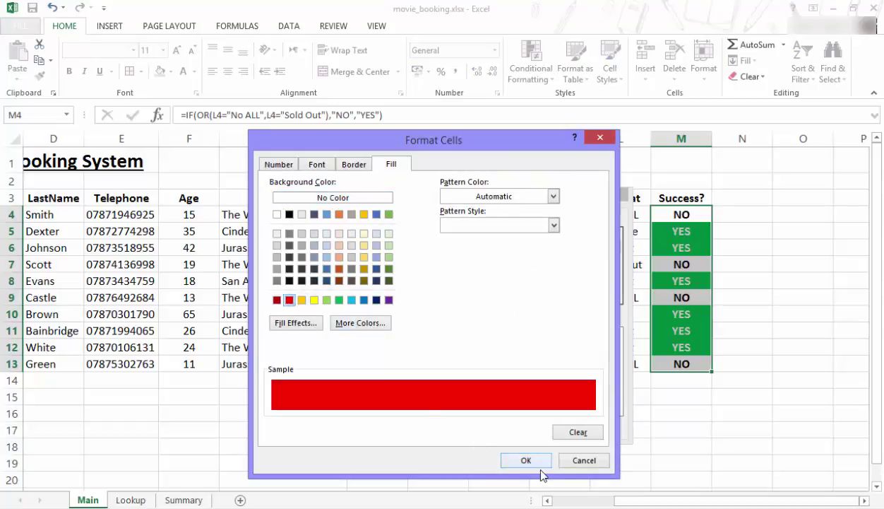
pyautogui.click(318, 165)
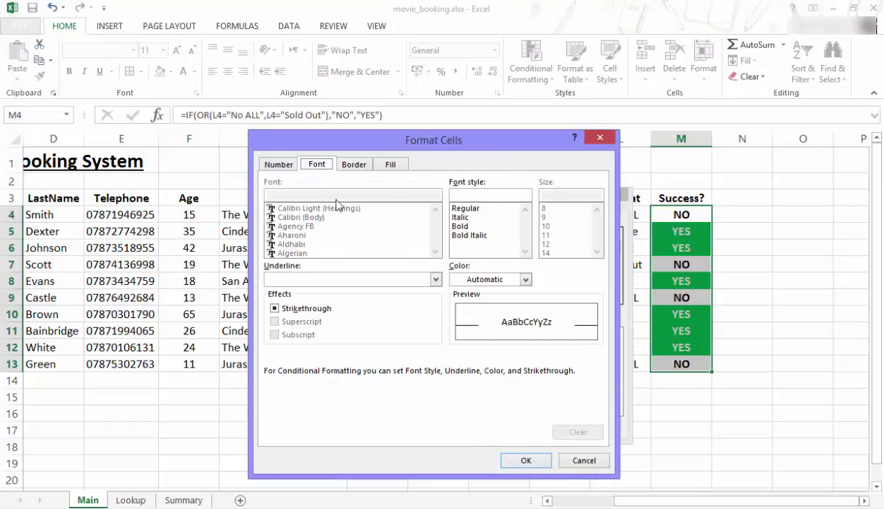
pyautogui.click(526, 280)
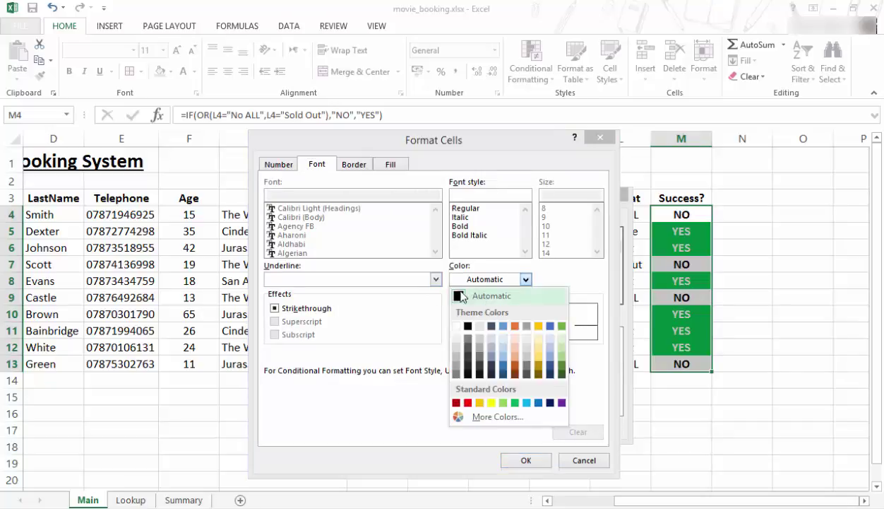
pyautogui.click(459, 297)
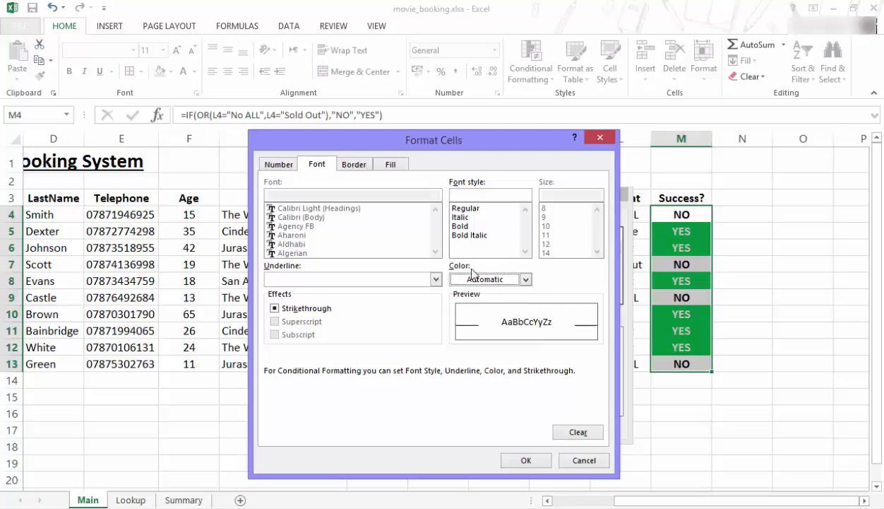
pyautogui.click(460, 226)
pyautogui.click(525, 460)
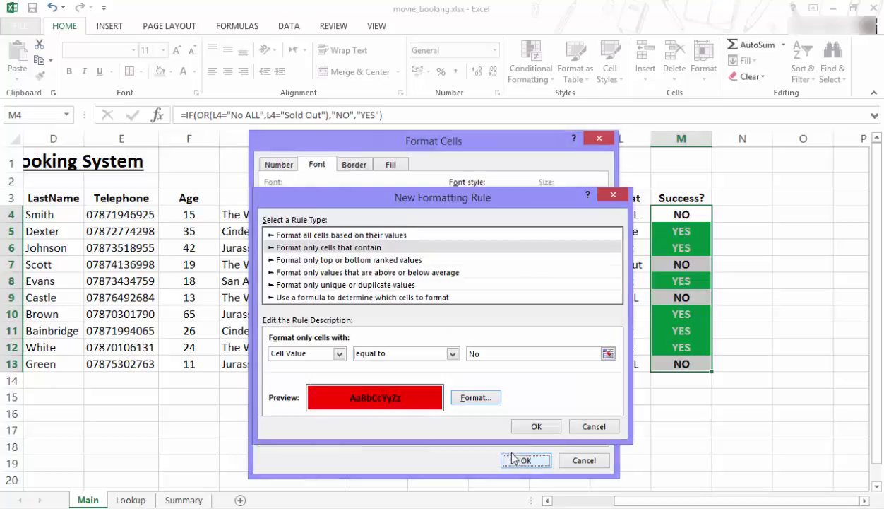
# Confirm the No rule and apply both rules to the Success? column.
pyautogui.click(537, 426)
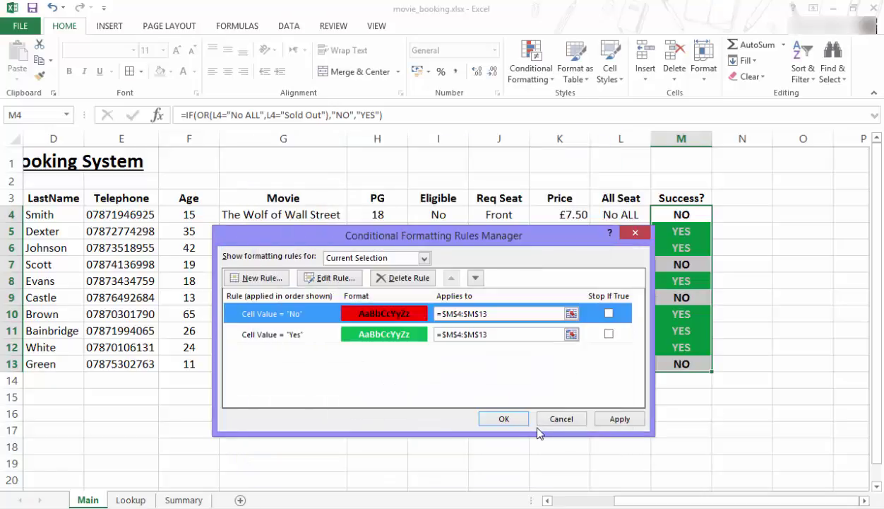
pyautogui.click(604, 419)
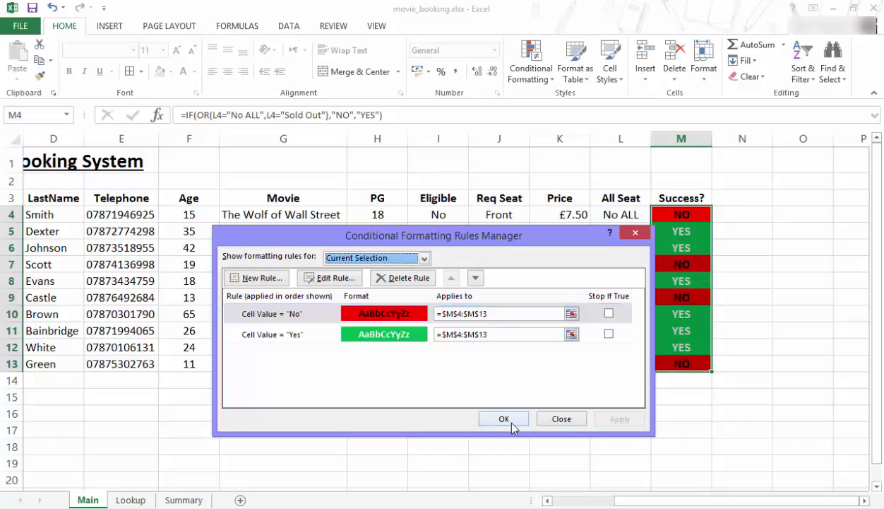
pyautogui.click(506, 419)
pyautogui.click(801, 299)
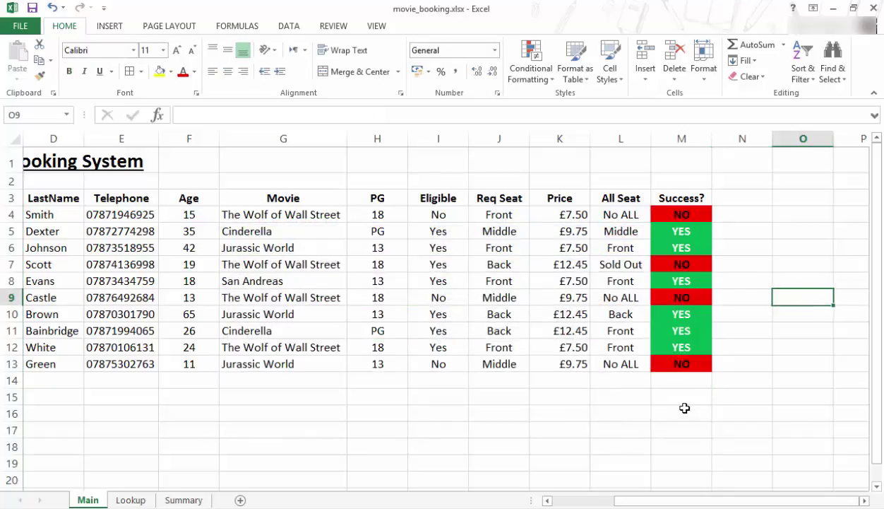
pyautogui.click(618, 216)
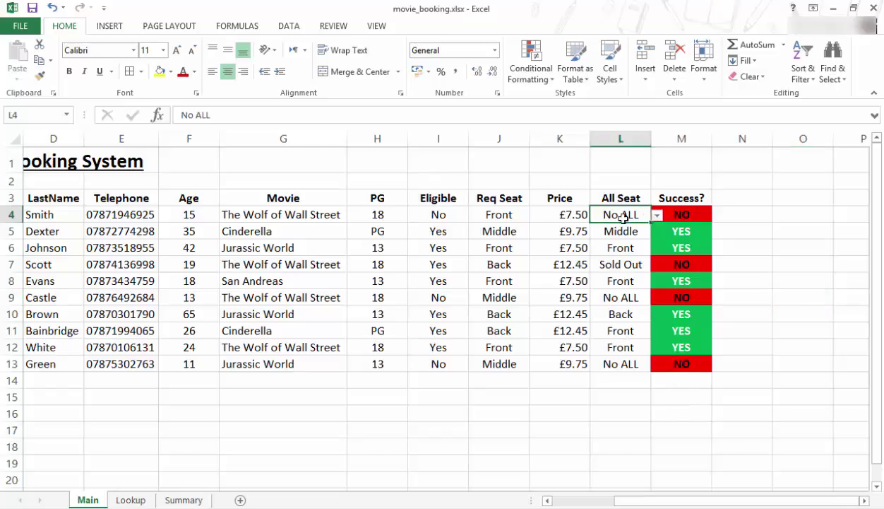
pyautogui.click(657, 216)
pyautogui.press('Escape')
pyautogui.hotkey('alt', 'Down')
pyautogui.press('Up')
pyautogui.press('Up')
pyautogui.press('Up')
pyautogui.press('Return')
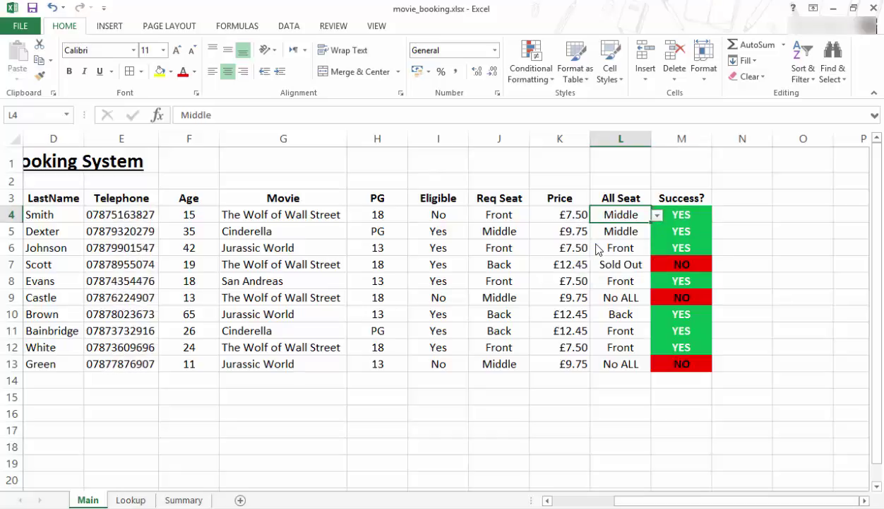
pyautogui.click(657, 217)
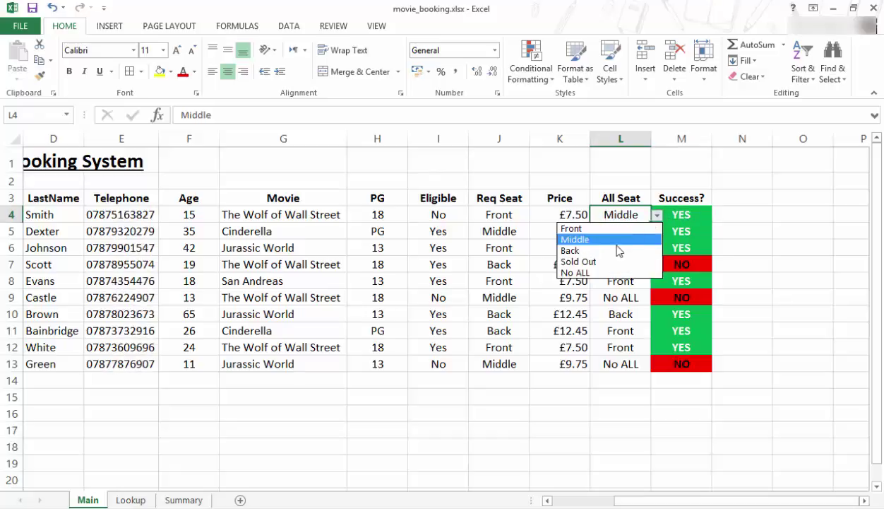
pyautogui.click(594, 274)
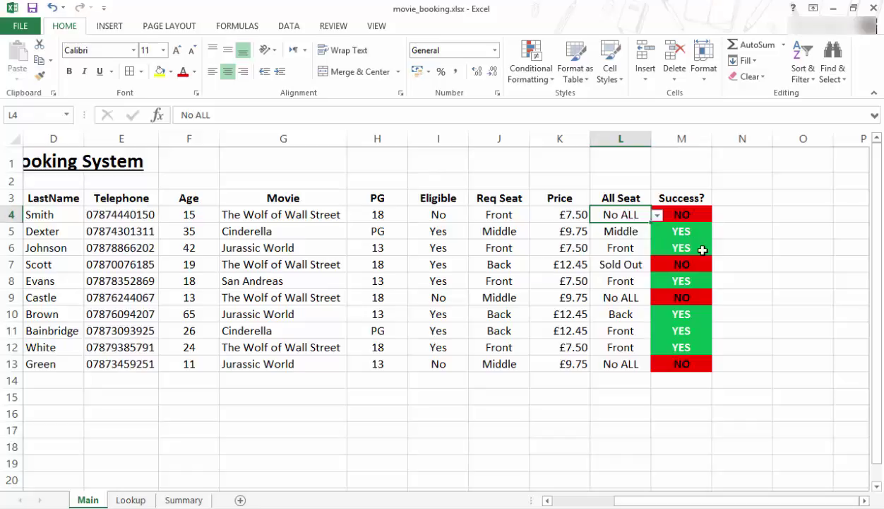
pyautogui.click(775, 263)
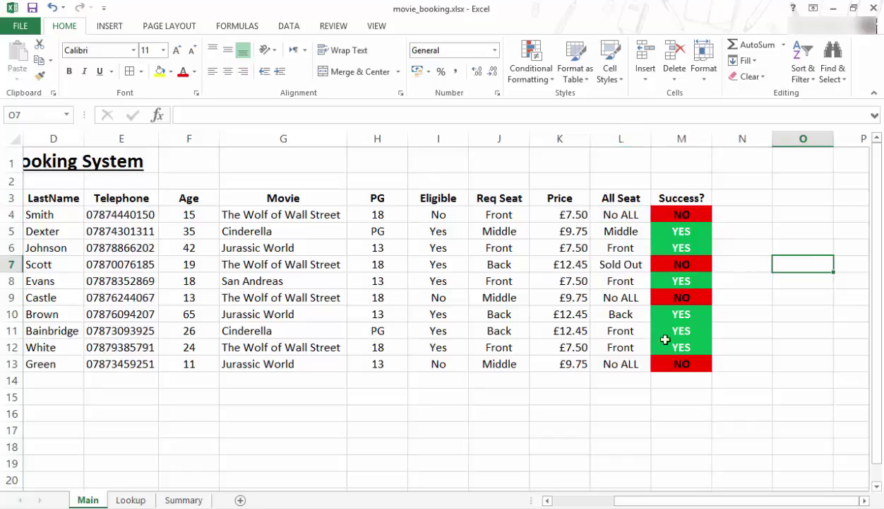